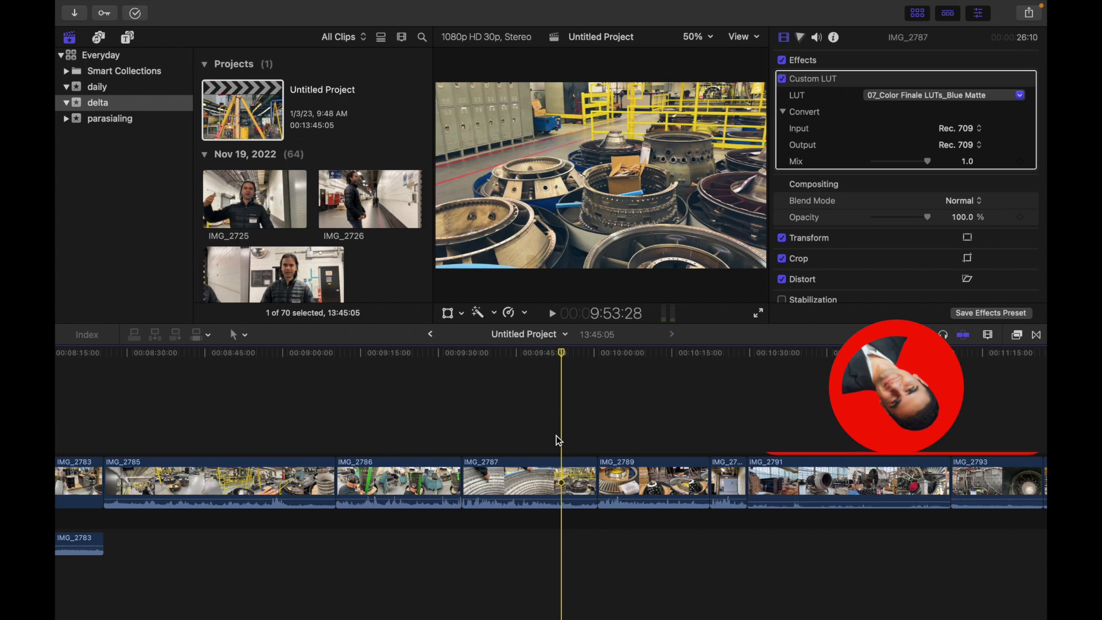
- Silence clip IMG_2787's audio with Modify > Adjust Volume > Silence
left_click(524, 485)
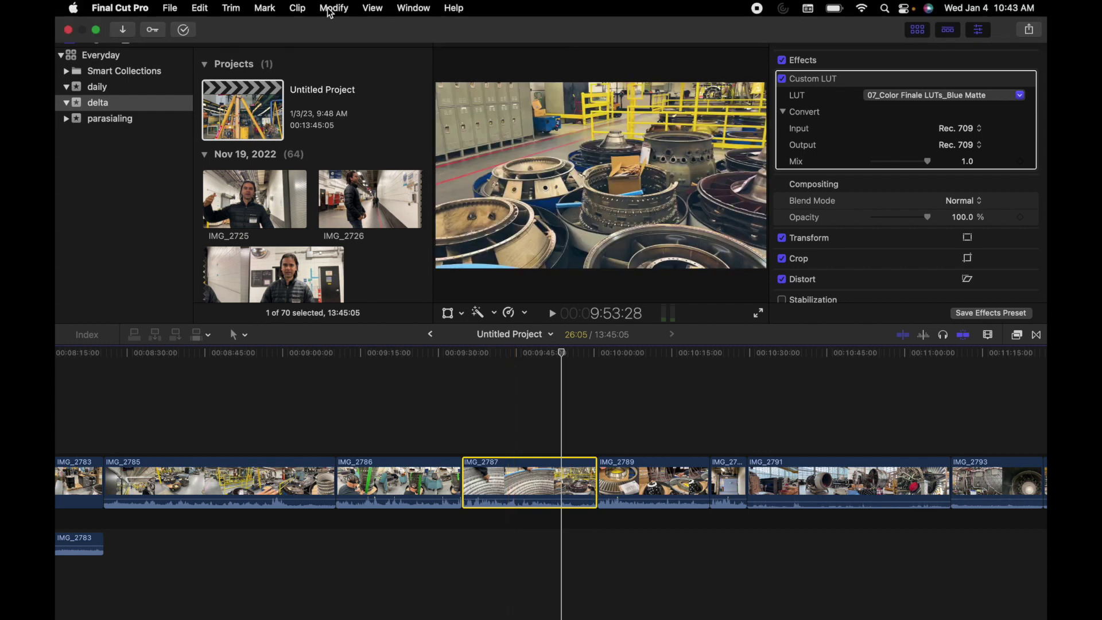
left_click(334, 8)
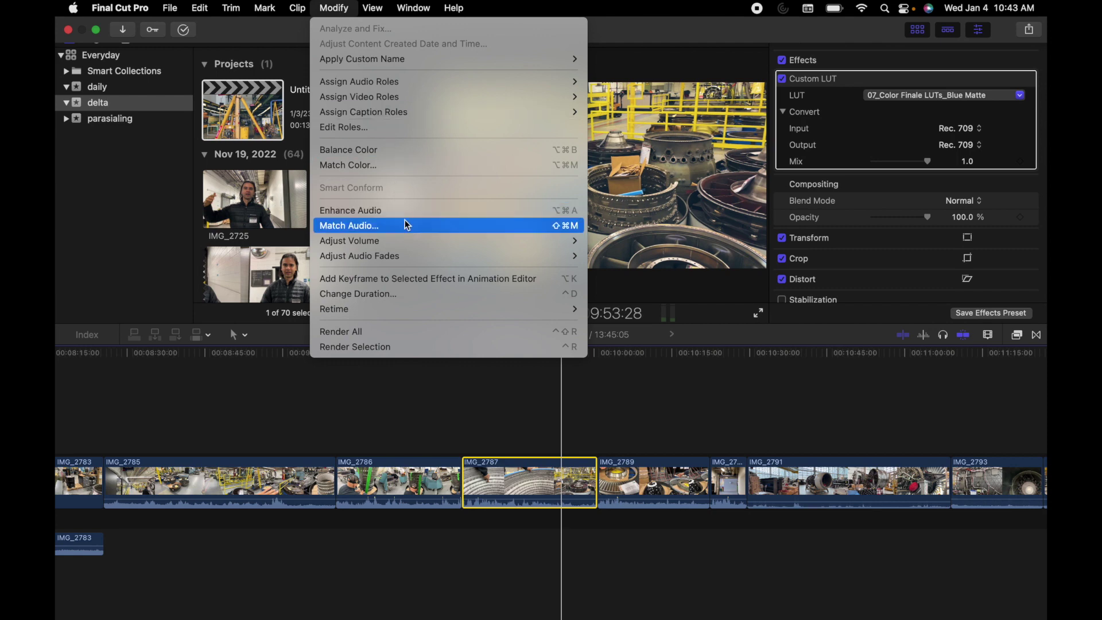
mouse_move(348, 241)
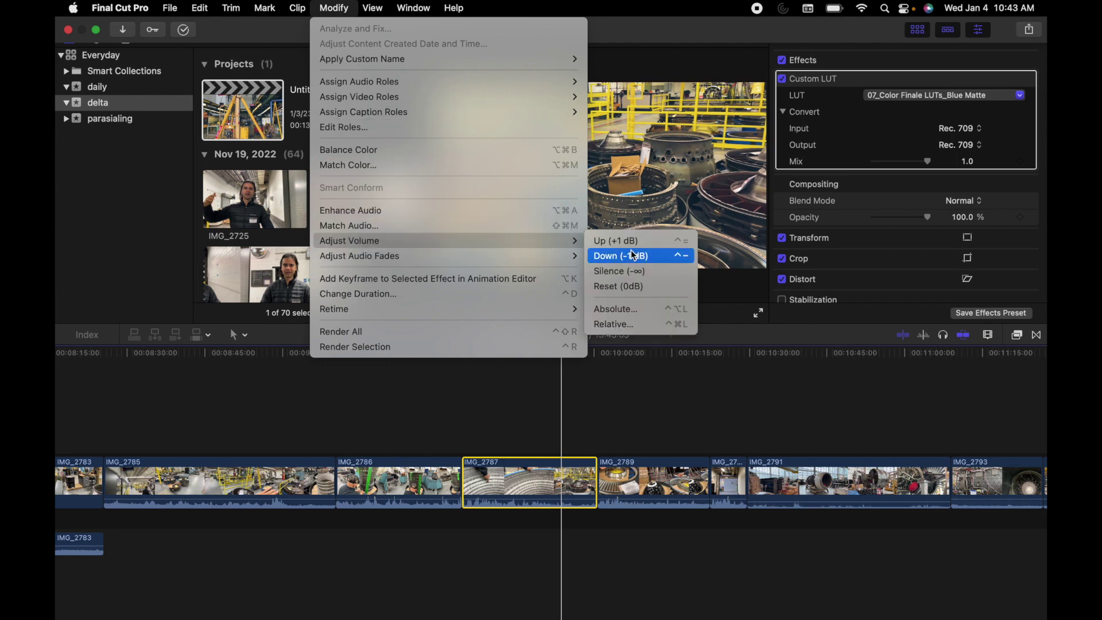
left_click(645, 270)
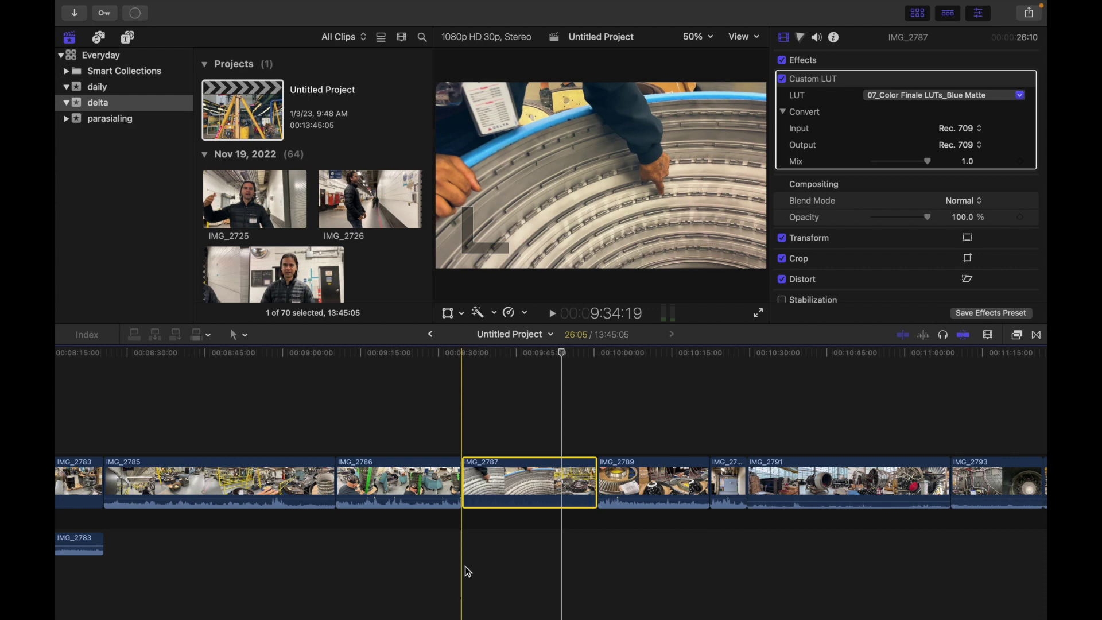
- Play IMG_2787 back to hear the silence, then reset its volume to 0 dB
left_click(504, 427)
key("space")
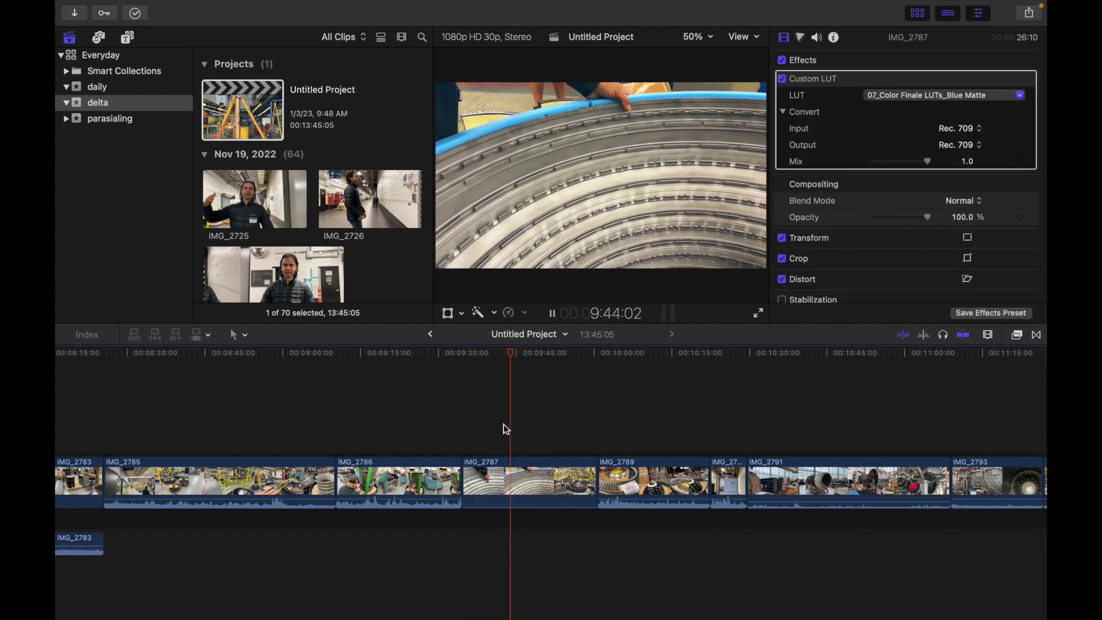
key("space")
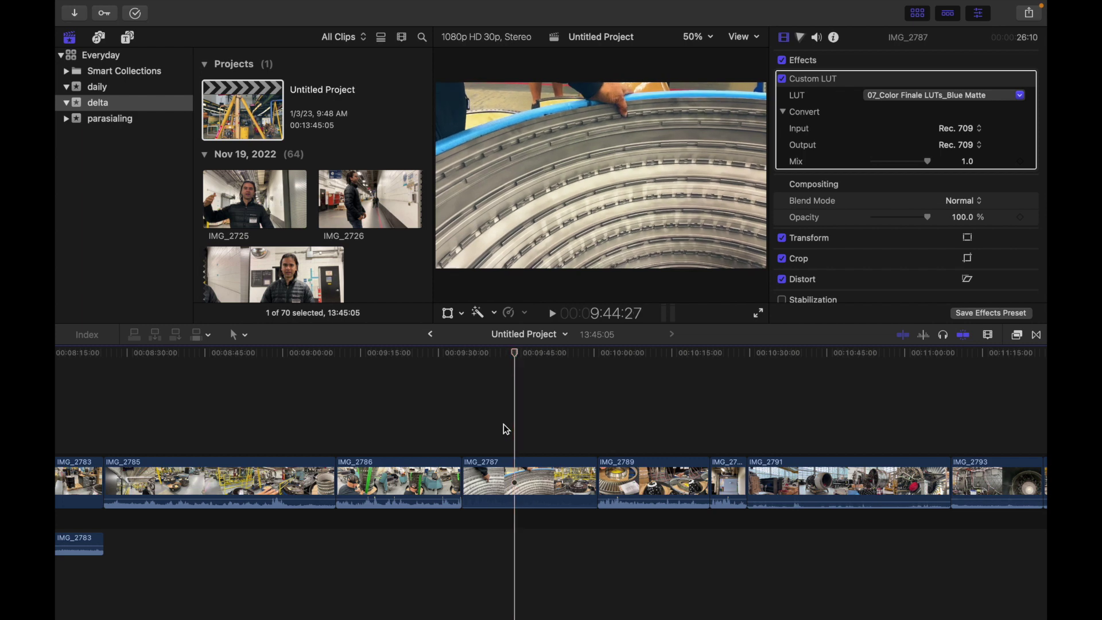
left_click(334, 7)
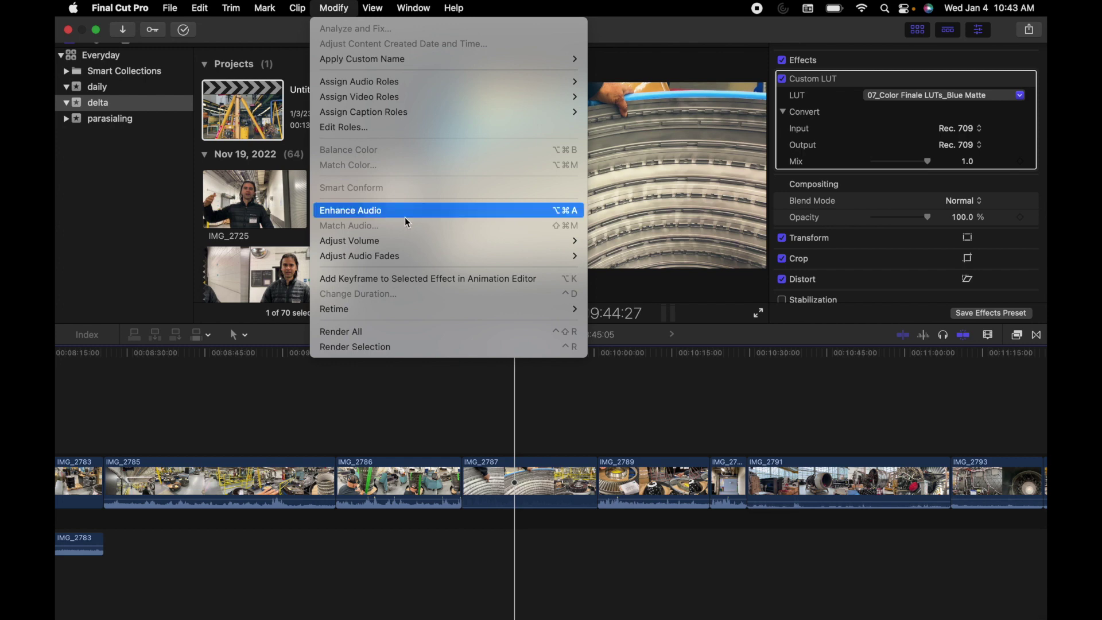
mouse_move(349, 240)
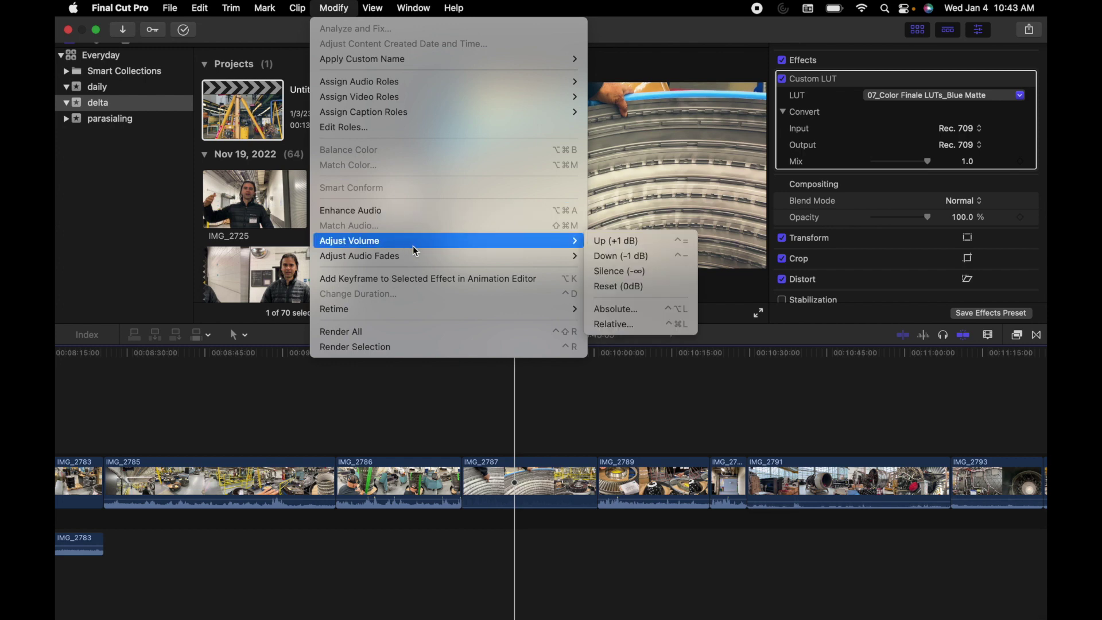
left_click(628, 286)
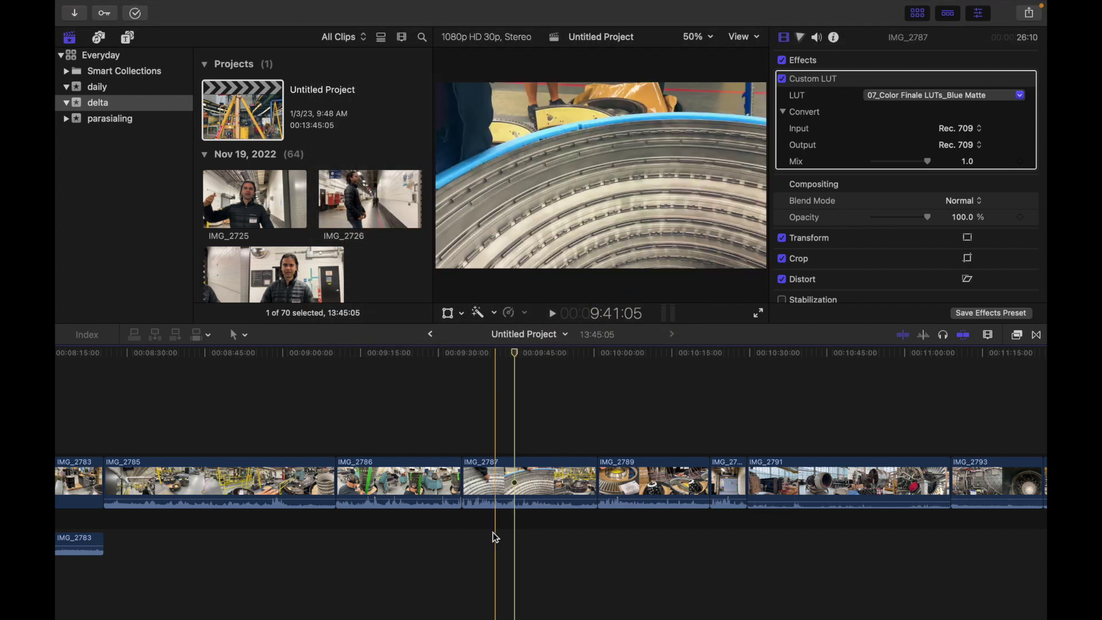
left_click(525, 430)
key("space")
key("space")
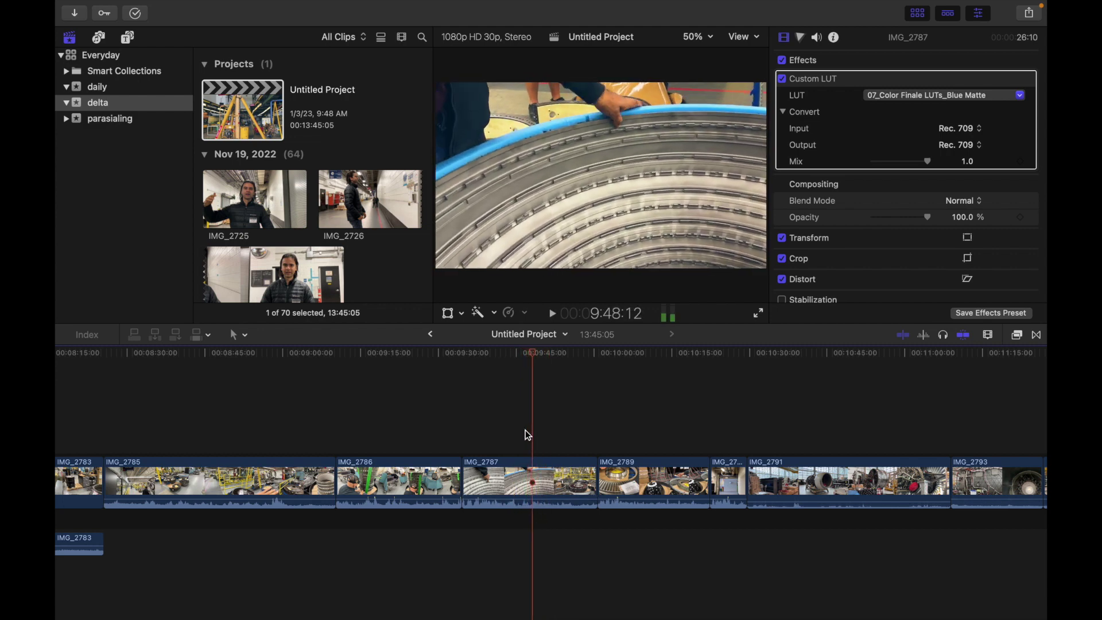